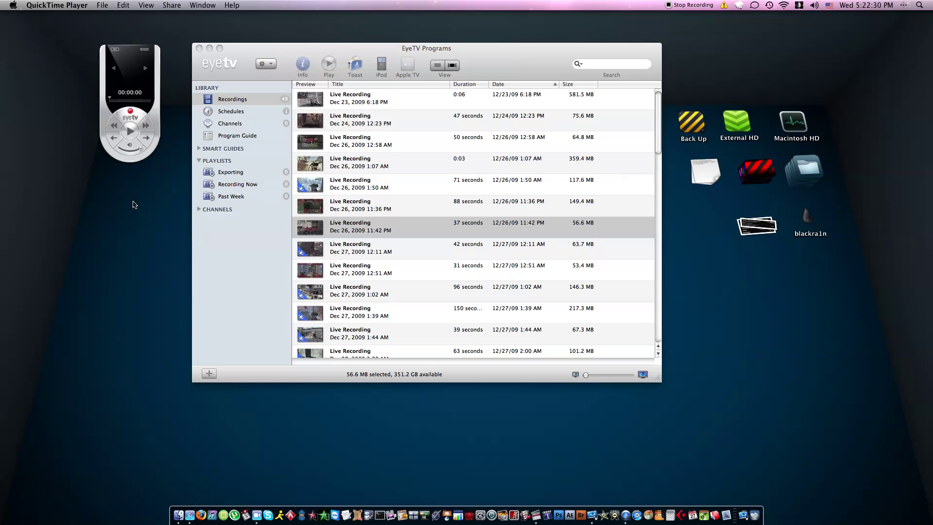
Select the Dec 26, 2009 11:42 PM recording in EyeTV and open its context menu
{"action": "left_click", "coordinate": [506, 64]}
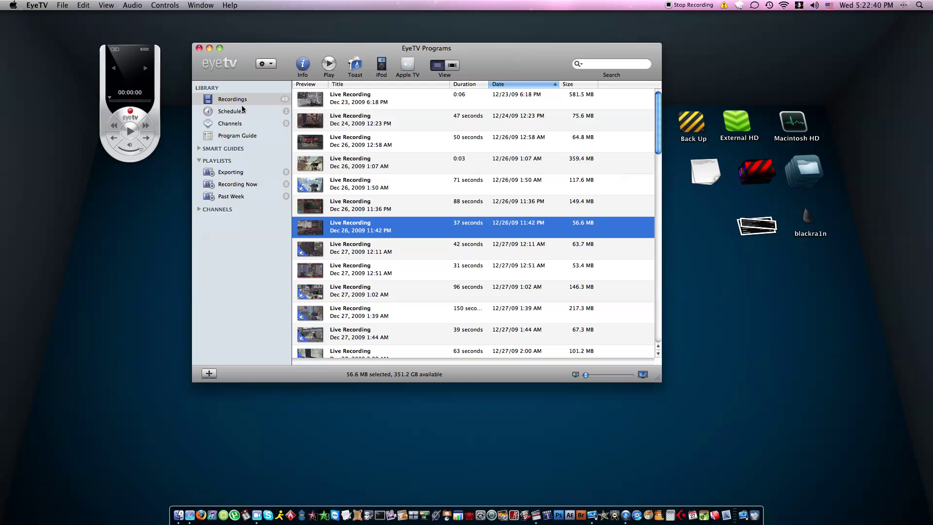
{"action": "right_click", "coordinate": [384, 231]}
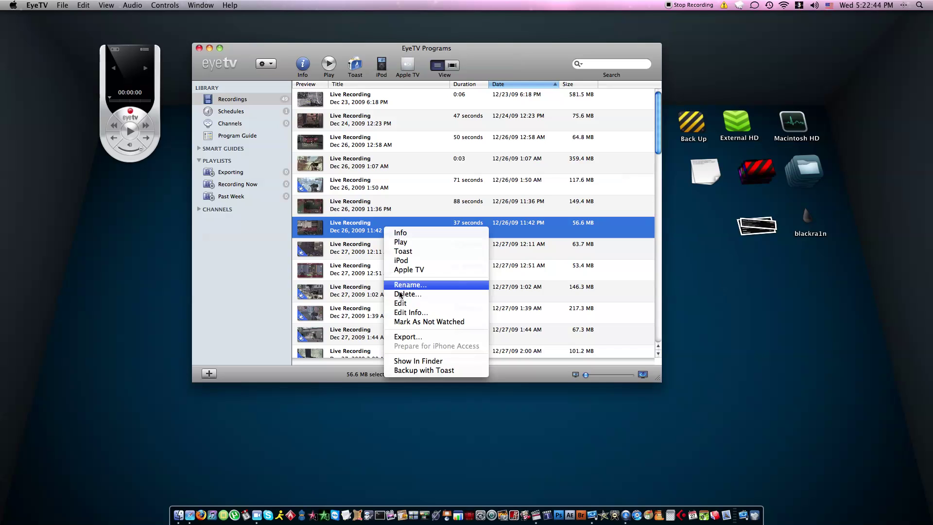
Export the recording as H.264 to the Desktop, then bring Final Cut Pro forward
{"action": "left_click", "coordinate": [408, 335]}
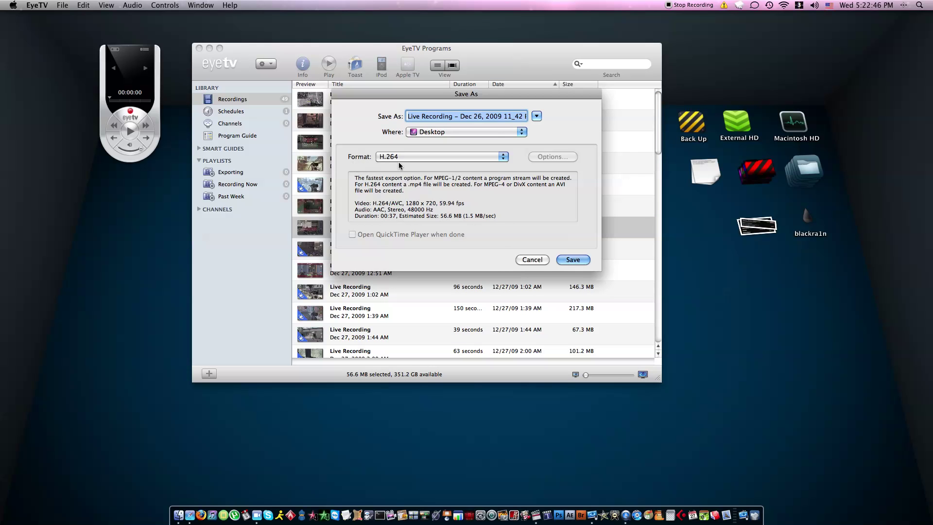
{"action": "left_click", "coordinate": [399, 159]}
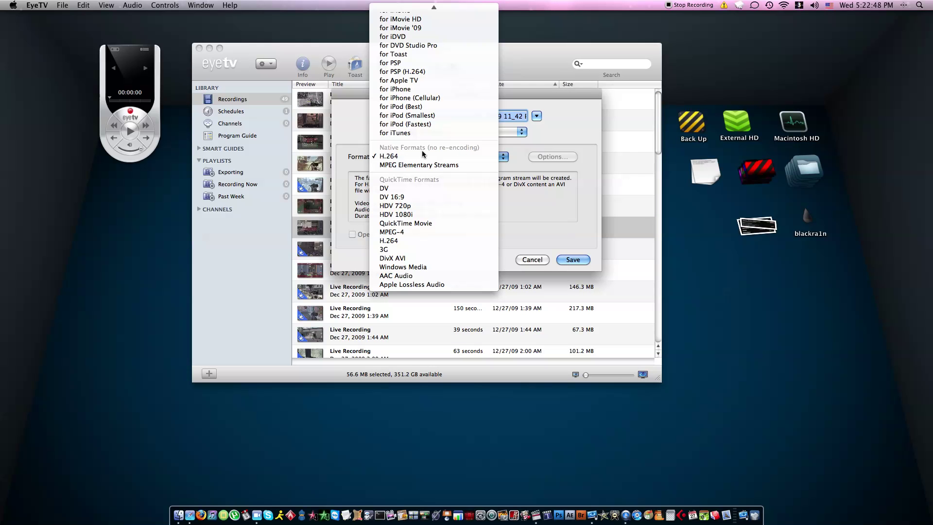
{"action": "left_click", "coordinate": [419, 155]}
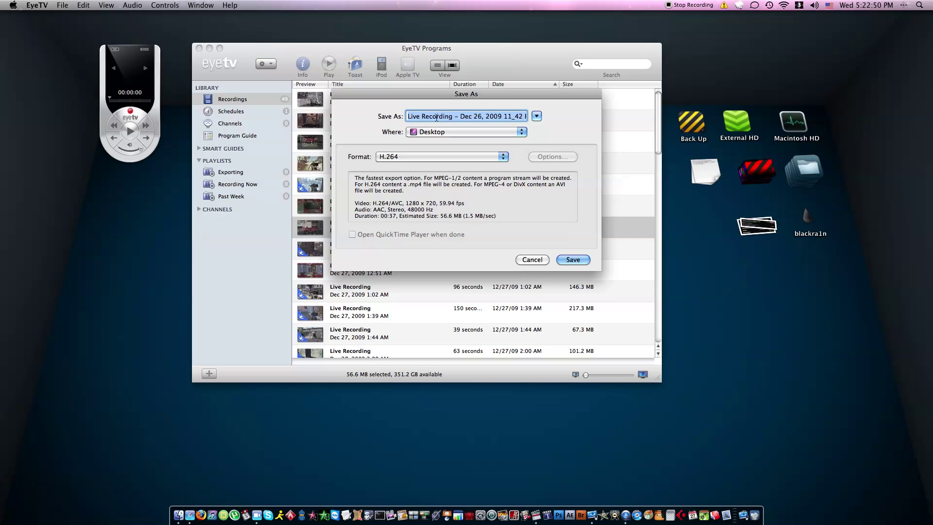
{"action": "type", "text": "Email"}
{"action": "key", "text": "Return"}
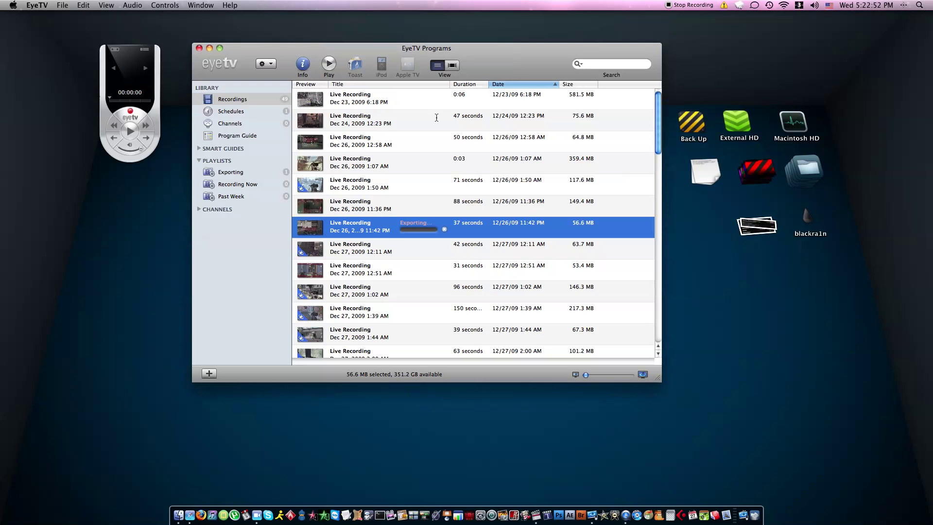
{"action": "key", "text": "super+Tab"}
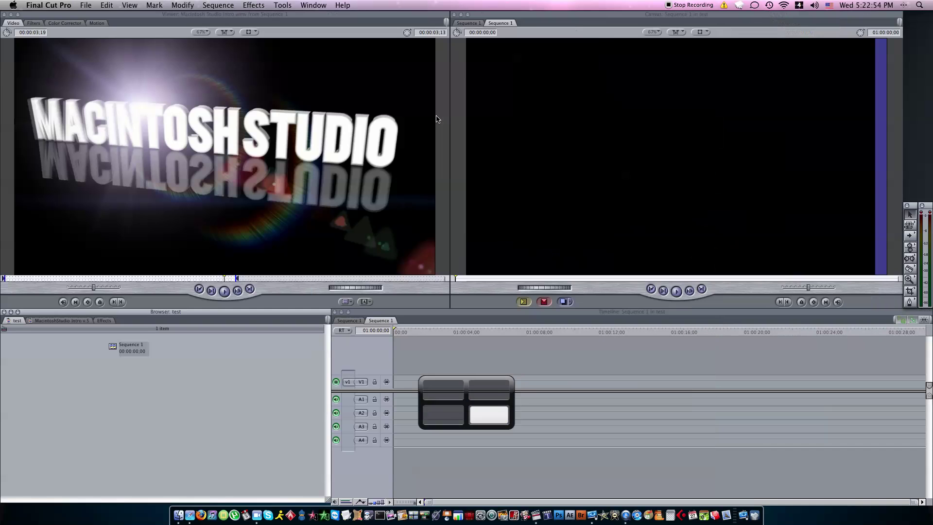
Import test.mp4 from the Desktop and drag it onto the Sequence 1 timeline
{"action": "key", "text": "super+i"}
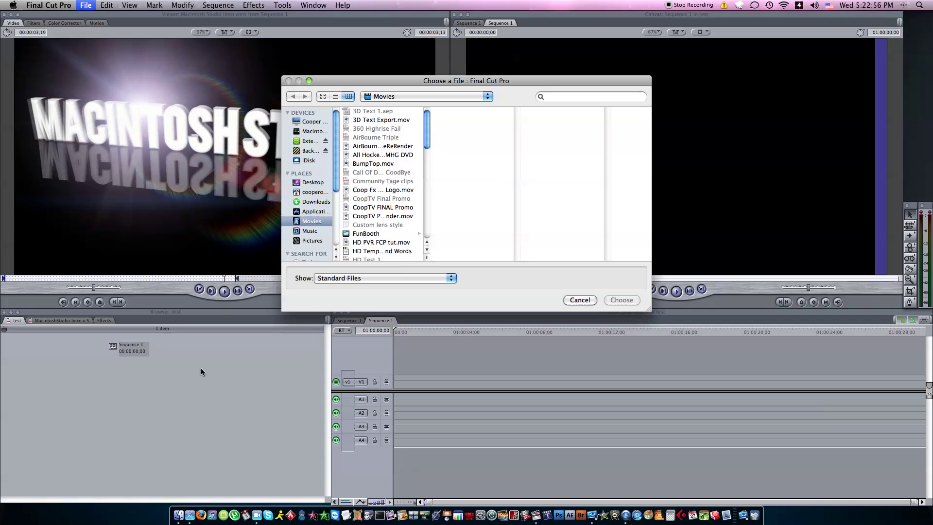
{"action": "scroll", "coordinate": [390, 228], "scroll_direction": "down", "scroll_amount": 5}
{"action": "scroll", "coordinate": [387, 231], "scroll_direction": "down", "scroll_amount": 3}
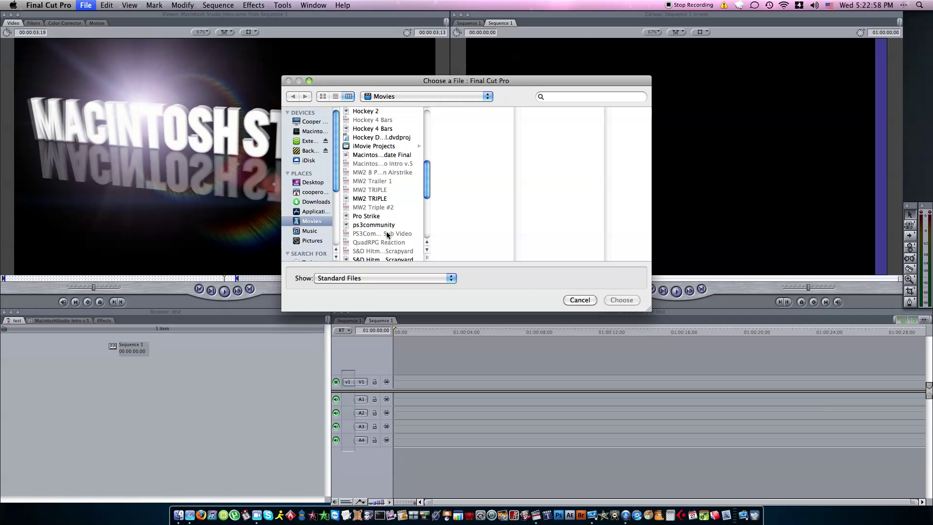
{"action": "scroll", "coordinate": [386, 231], "scroll_direction": "down", "scroll_amount": 5}
{"action": "scroll", "coordinate": [386, 231], "scroll_direction": "down", "scroll_amount": 2}
{"action": "scroll", "coordinate": [386, 231], "scroll_direction": "up", "scroll_amount": 2}
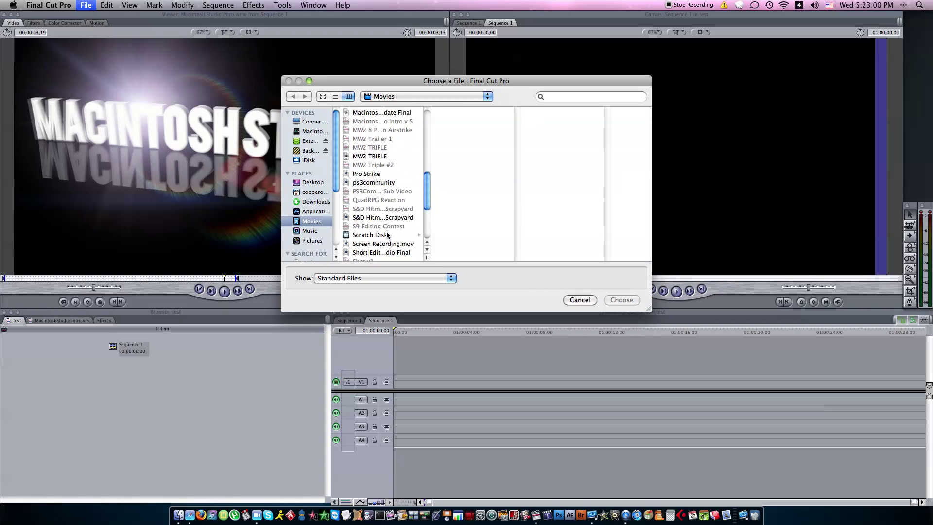
{"action": "scroll", "coordinate": [386, 231], "scroll_direction": "up", "scroll_amount": 5}
{"action": "left_click", "coordinate": [313, 182]}
{"action": "left_click", "coordinate": [365, 251]}
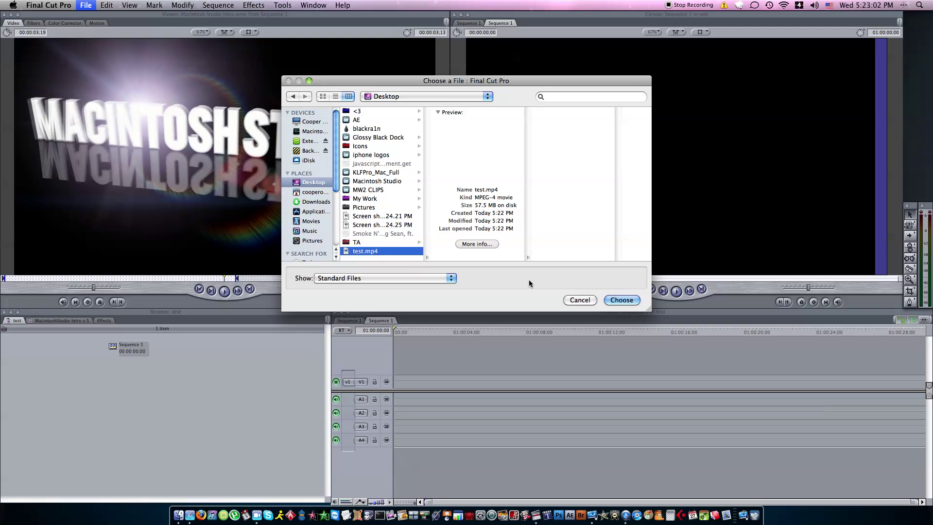
{"action": "left_click", "coordinate": [622, 300]}
{"action": "mouse_move", "coordinate": [24, 348]}
{"action": "left_mouse_down"}
{"action": "mouse_move", "coordinate": [403, 379]}
{"action": "mouse_move", "coordinate": [395, 379]}
{"action": "left_mouse_up"}
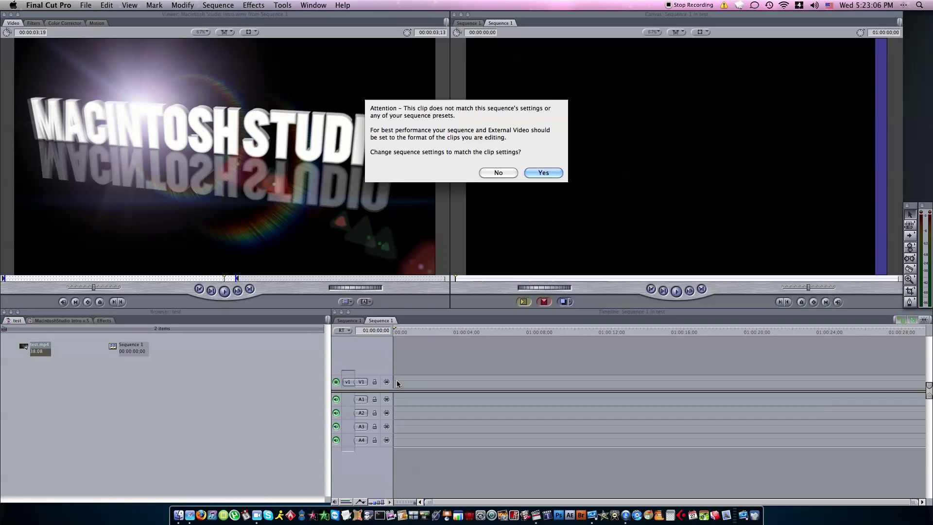
Match Sequence 1 to test.mp4's settings, reopen the timeline and render its audio
{"action": "left_click", "coordinate": [543, 173]}
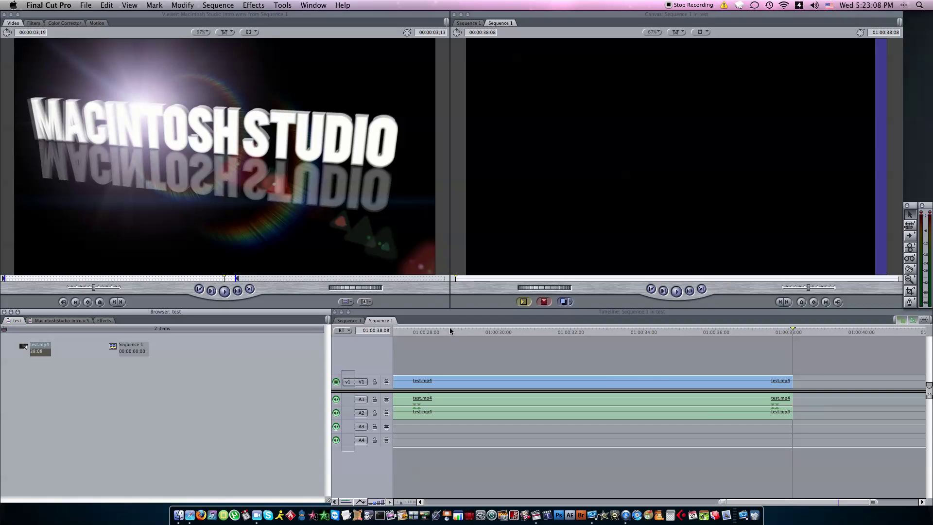
{"action": "key", "text": "ctrl+w"}
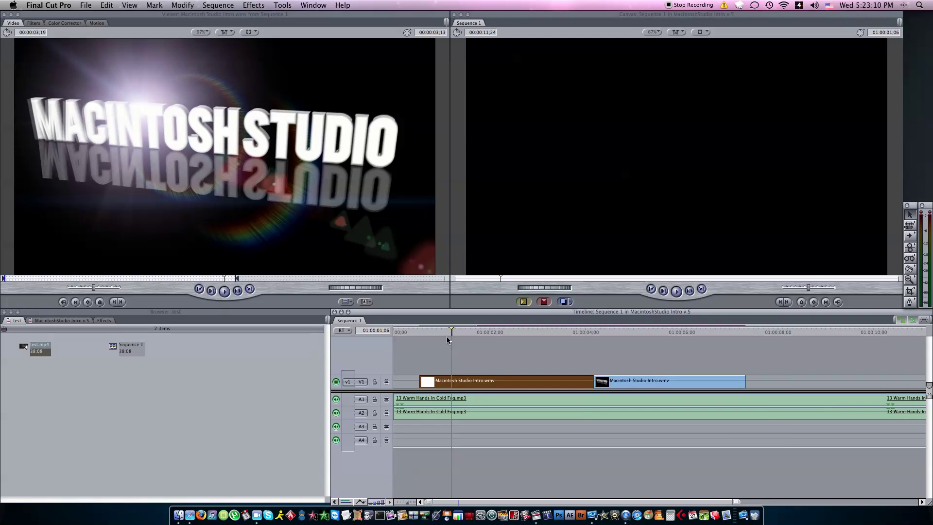
{"action": "left_click", "coordinate": [446, 330]}
{"action": "key", "text": "ctrl+r"}
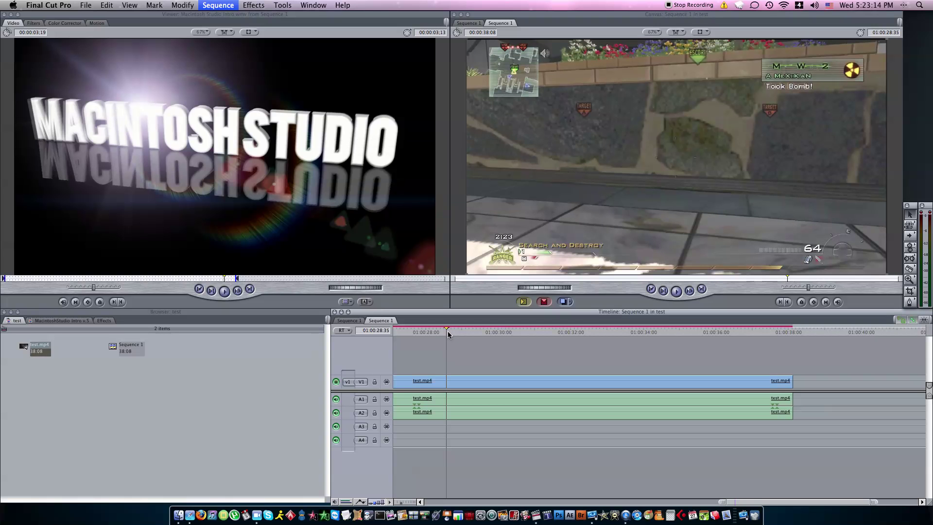
Start a QuickTime Conversion export of Sequence 1 and open its movie options
{"action": "left_click", "coordinate": [86, 5]}
{"action": "mouse_move", "coordinate": [97, 173]}
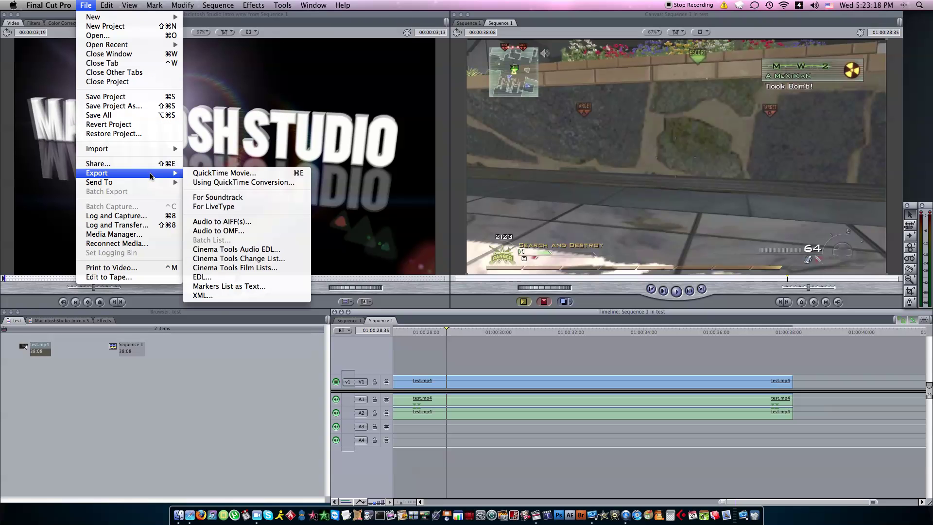
{"action": "left_click", "coordinate": [206, 184]}
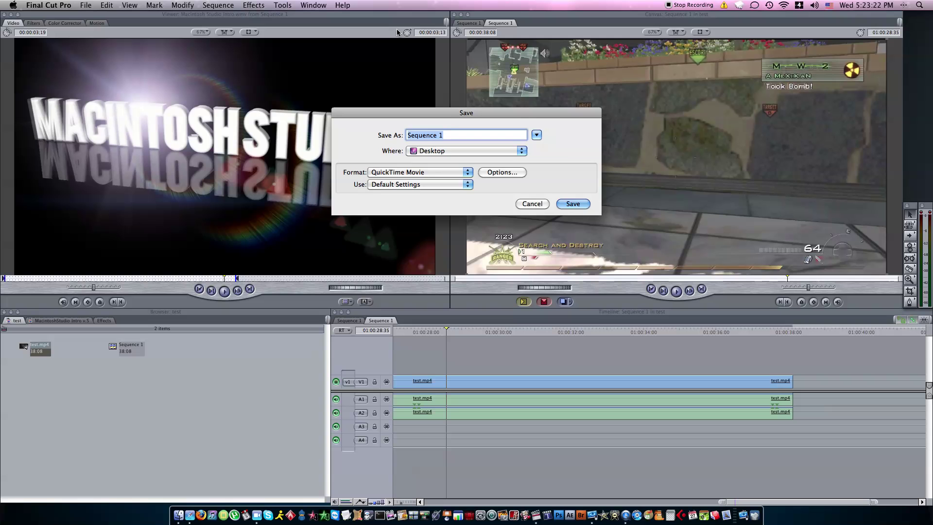
{"action": "left_click", "coordinate": [502, 173]}
Set the export size to 1280 x 720 HD
{"action": "left_click", "coordinate": [415, 125]}
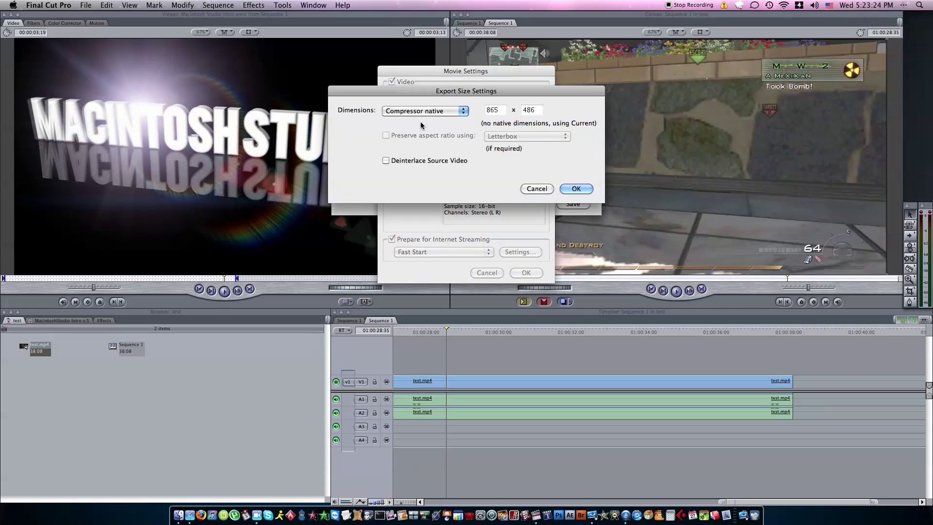
{"action": "left_click", "coordinate": [429, 111]}
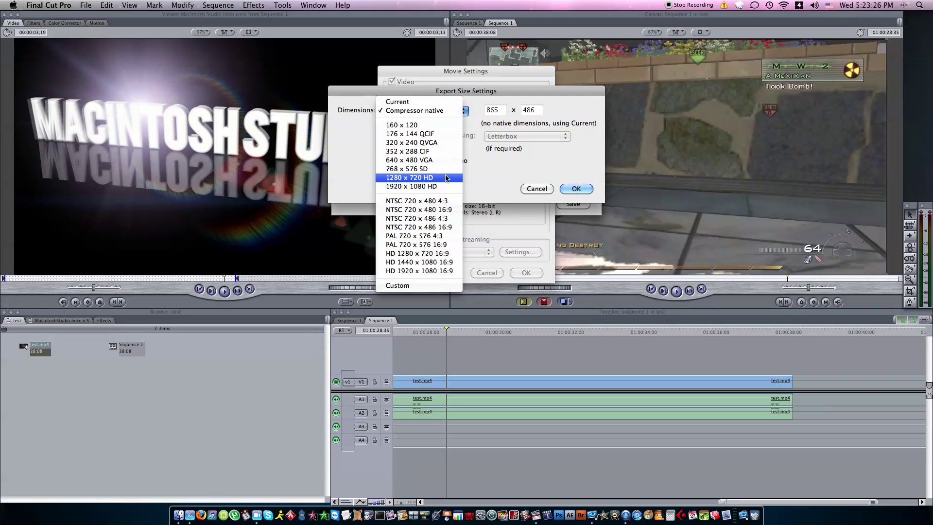
{"action": "left_click", "coordinate": [438, 176]}
{"action": "left_click", "coordinate": [576, 188]}
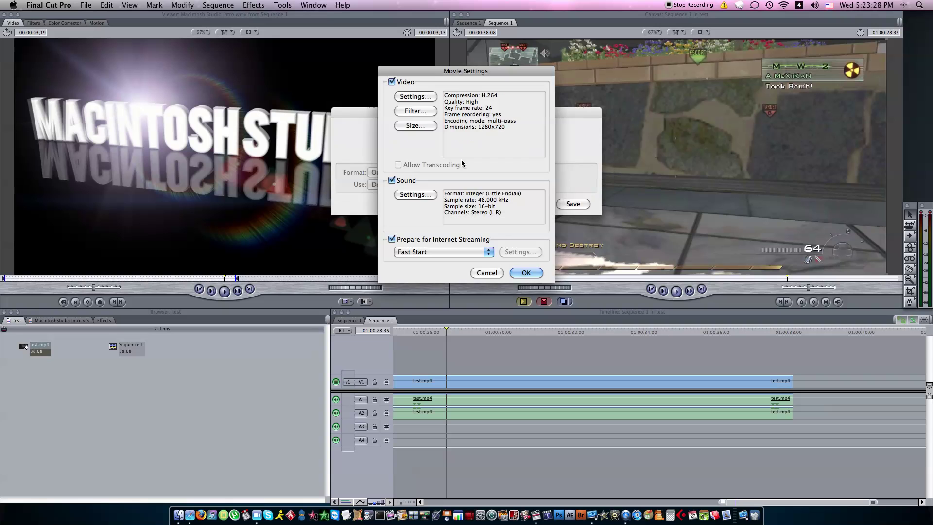
Raise the H.264 compression quality to Best
{"action": "left_click", "coordinate": [414, 97]}
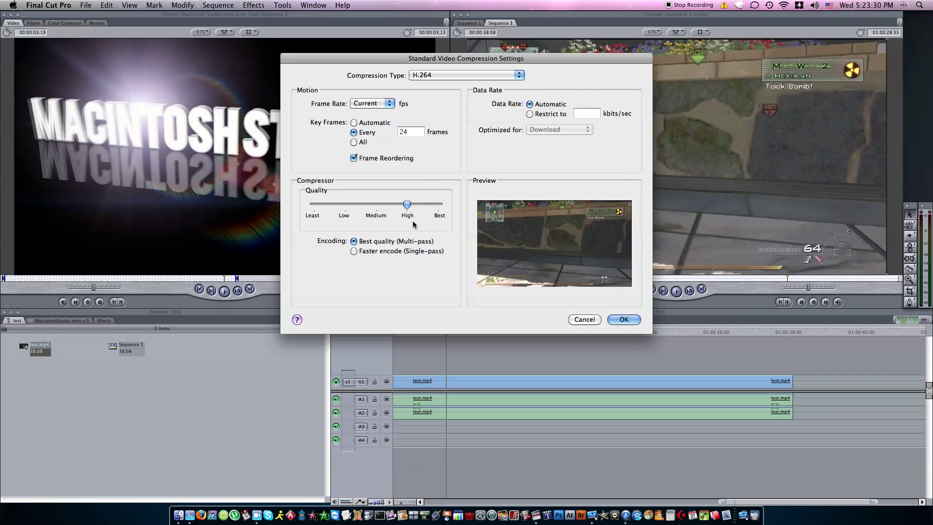
{"action": "left_click_drag", "start_coordinate": [407, 204], "coordinate": [439, 204]}
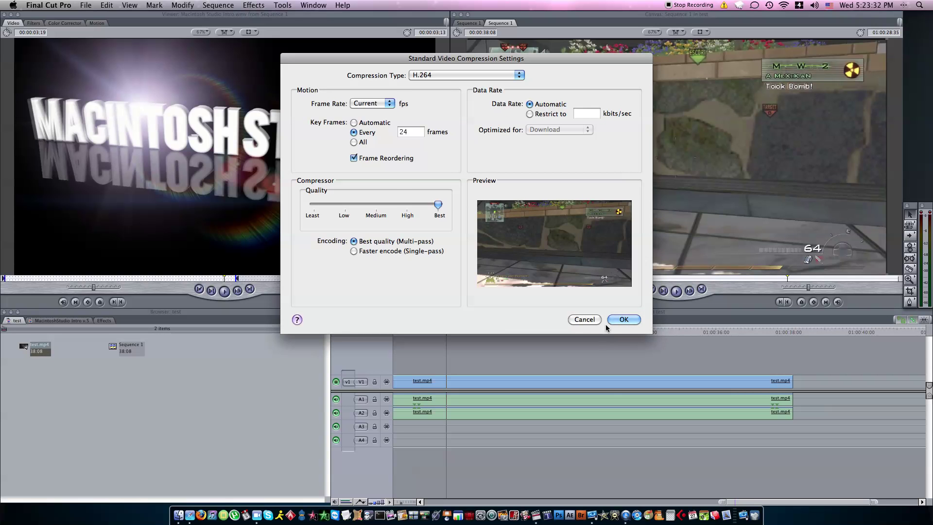
{"action": "left_click", "coordinate": [623, 319]}
Set streaming to Fast Start - Compressed Header and confirm the movie settings
{"action": "left_click", "coordinate": [485, 251]}
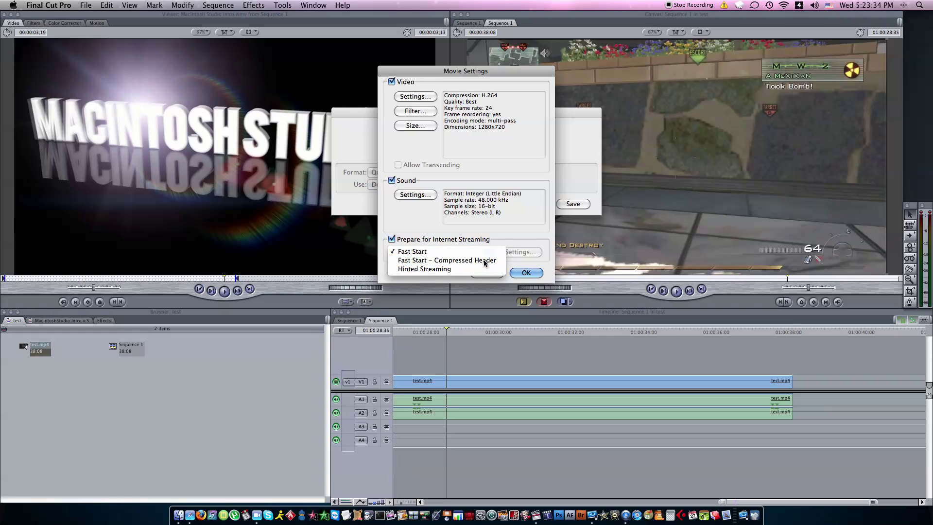
{"action": "left_click", "coordinate": [484, 260]}
{"action": "left_click", "coordinate": [526, 273]}
{"action": "type", "text": "test <3"}
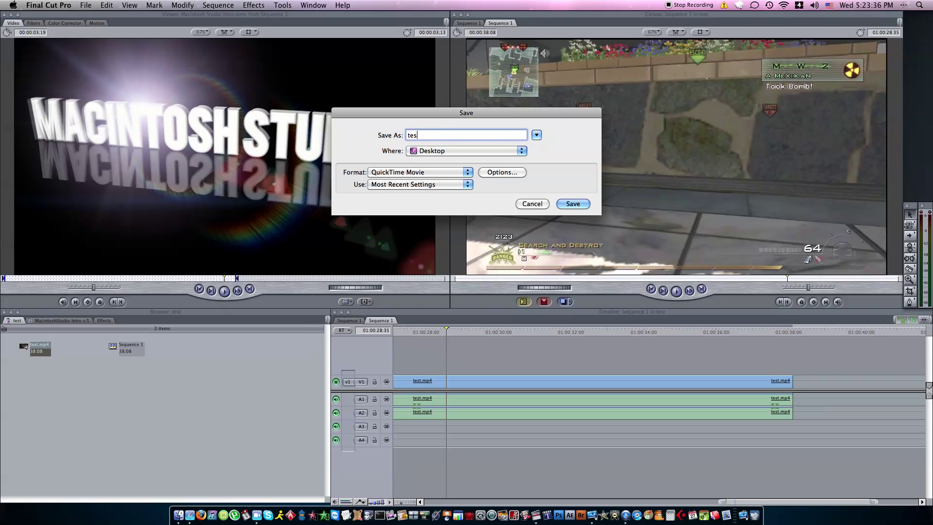
Save the movie to the Desktop and switch spaces to see its icon
{"action": "key", "text": "Return"}
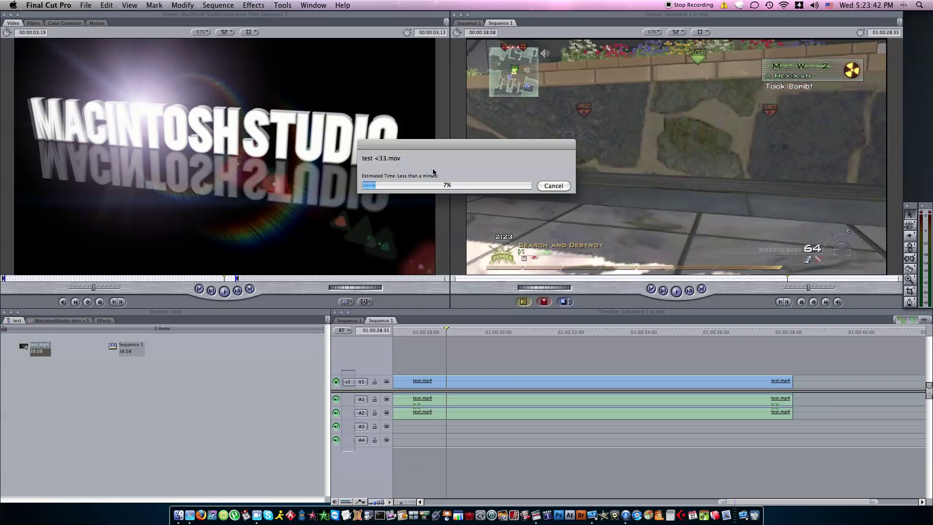
{"action": "key", "text": "ctrl+Left"}
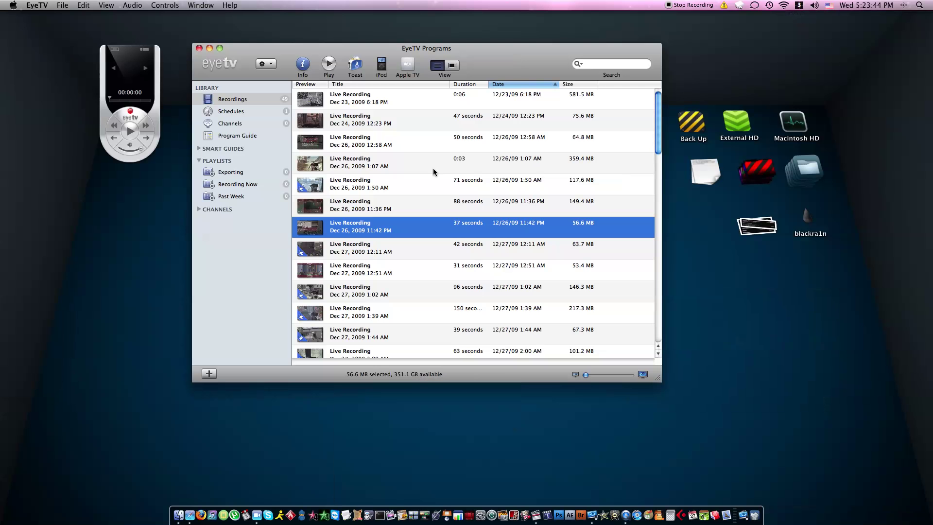
{"action": "key", "text": "ctrl+Left"}
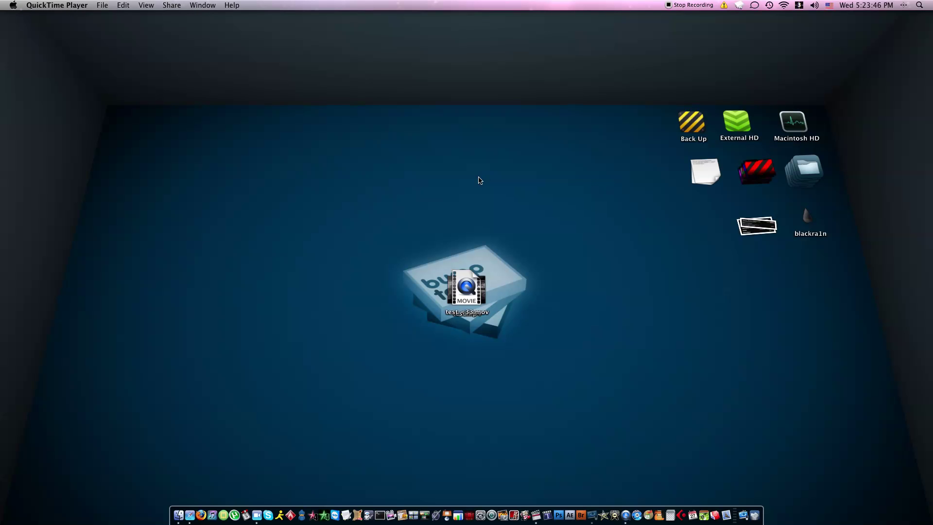